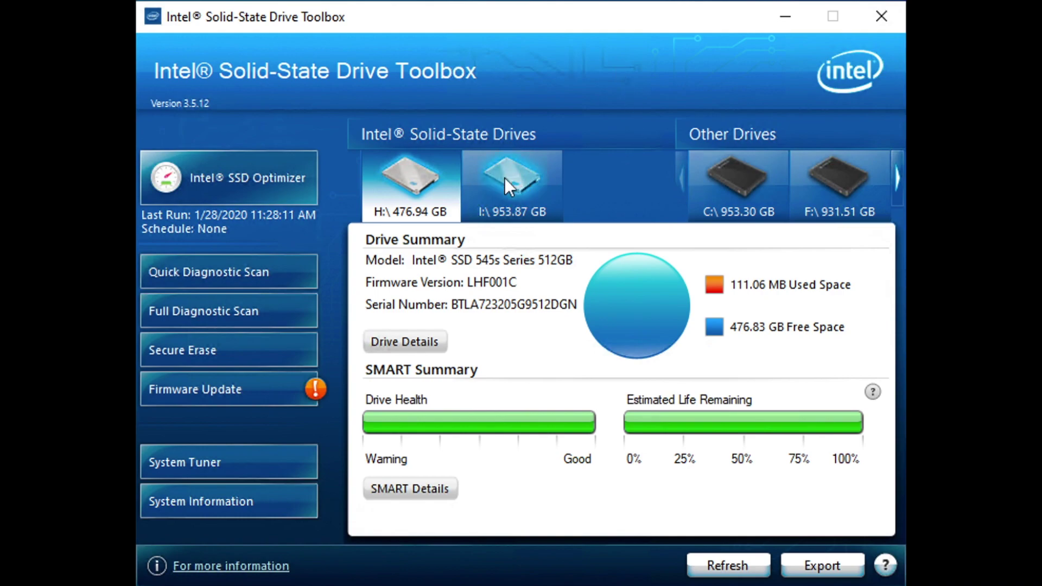
# Browse the summaries of the I:\ 953.87 GB and C:\ Micron drives, then return to H:\
pyautogui.moveTo(422, 180)
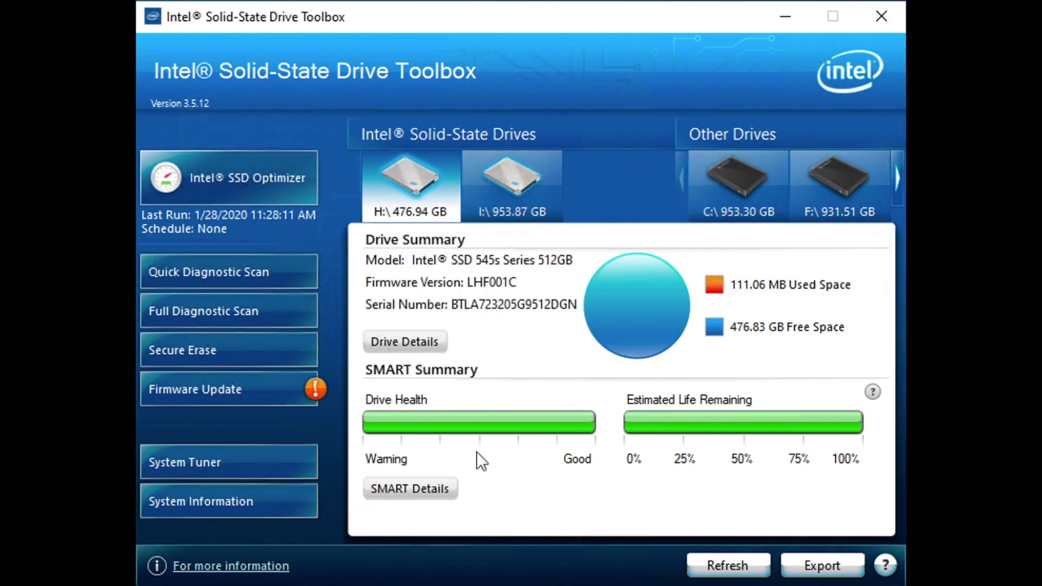
pyautogui.click(525, 184)
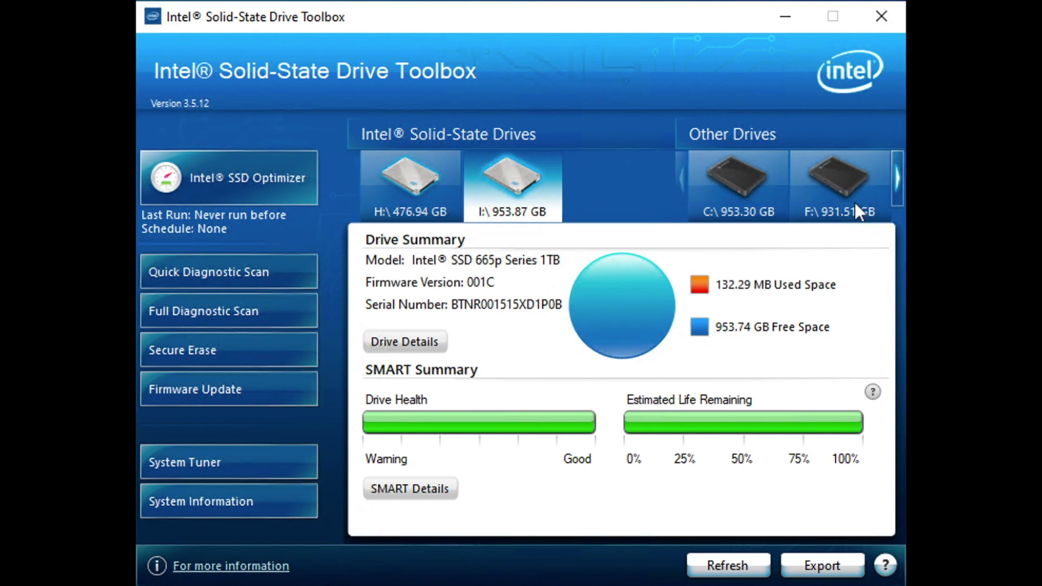
pyautogui.click(897, 177)
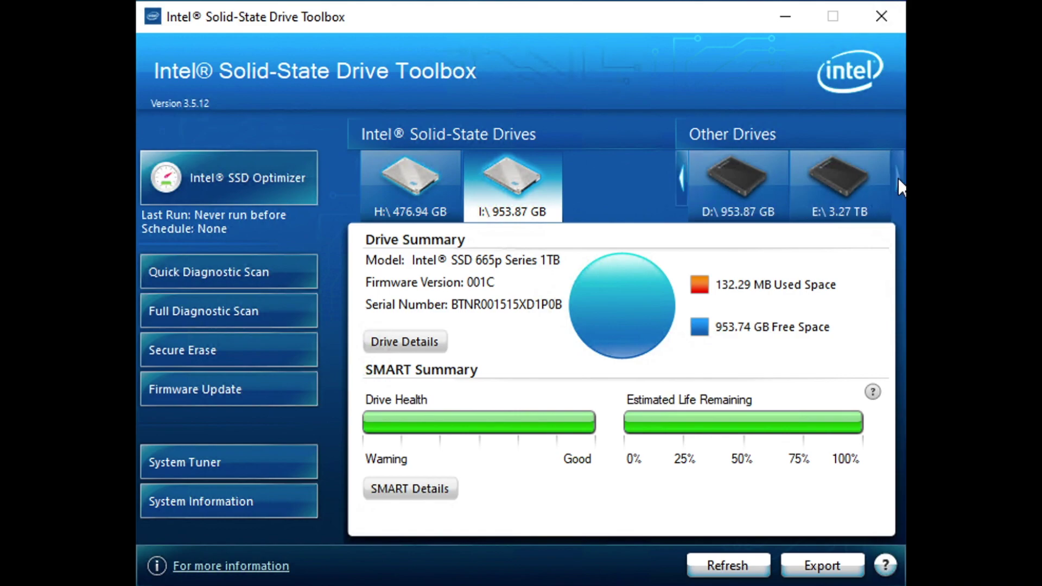
pyautogui.click(680, 181)
pyautogui.click(681, 180)
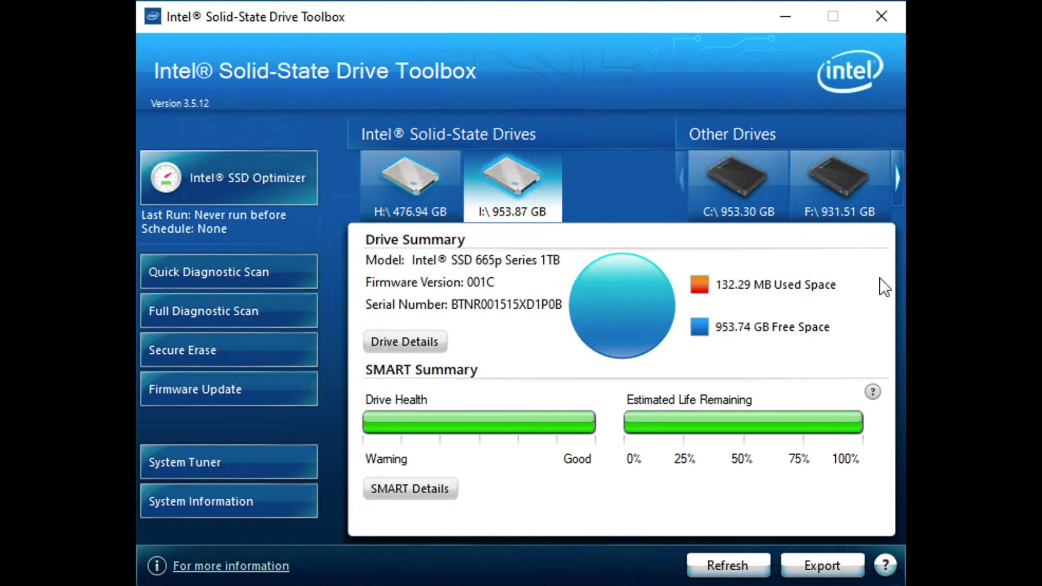
pyautogui.click(744, 177)
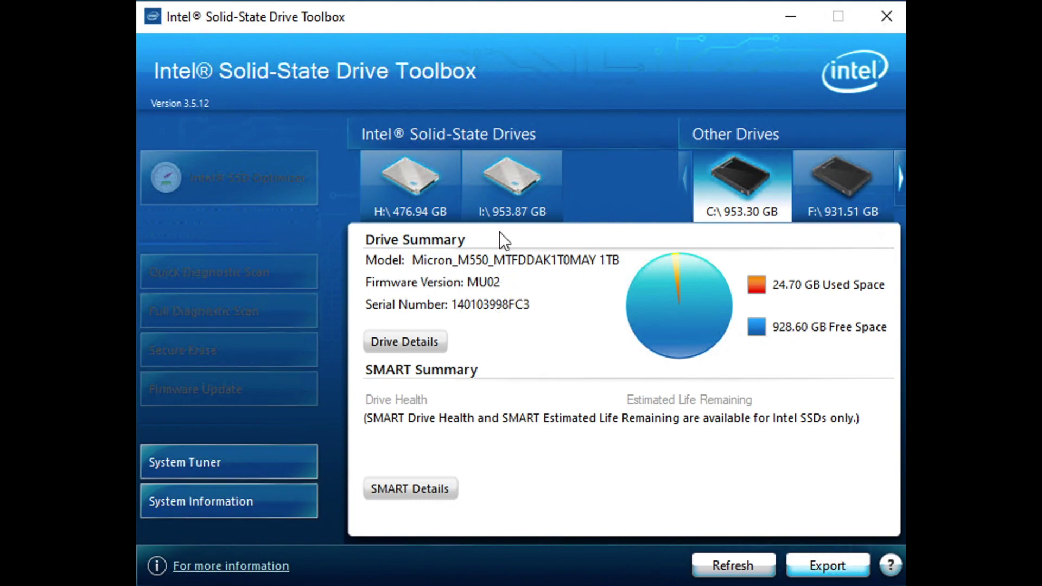
pyautogui.click(414, 184)
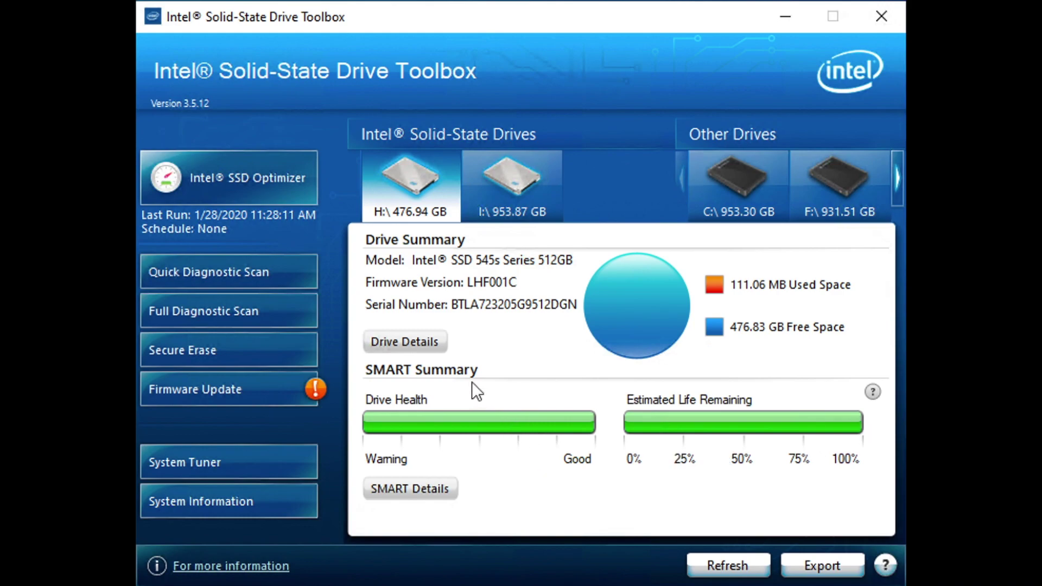
# Review the H:\ drive's detailed identify data and SMART attribute table
pyautogui.click(405, 342)
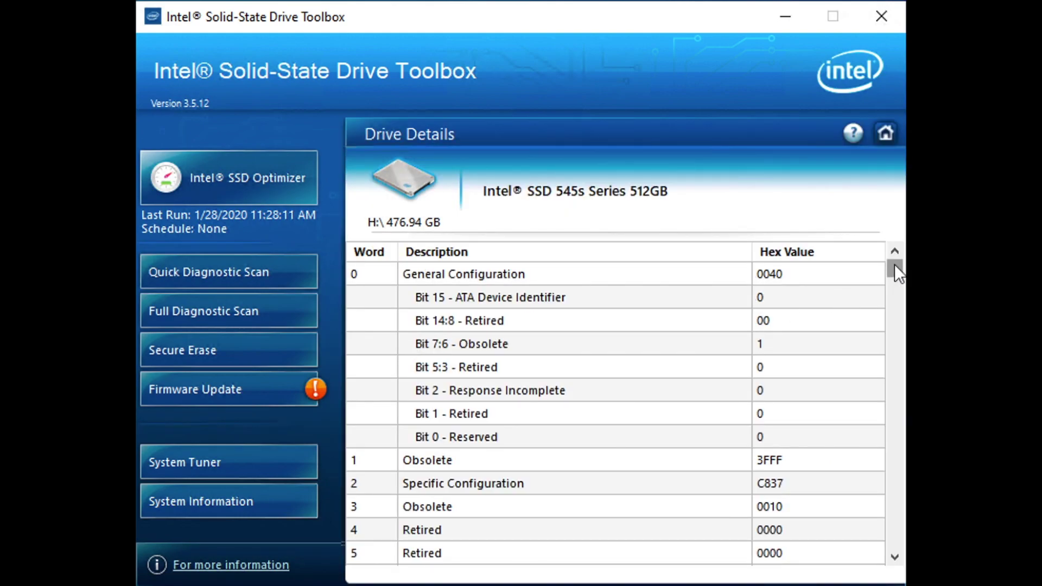
pyautogui.moveTo(895, 265); pyautogui.dragTo(902, 540)
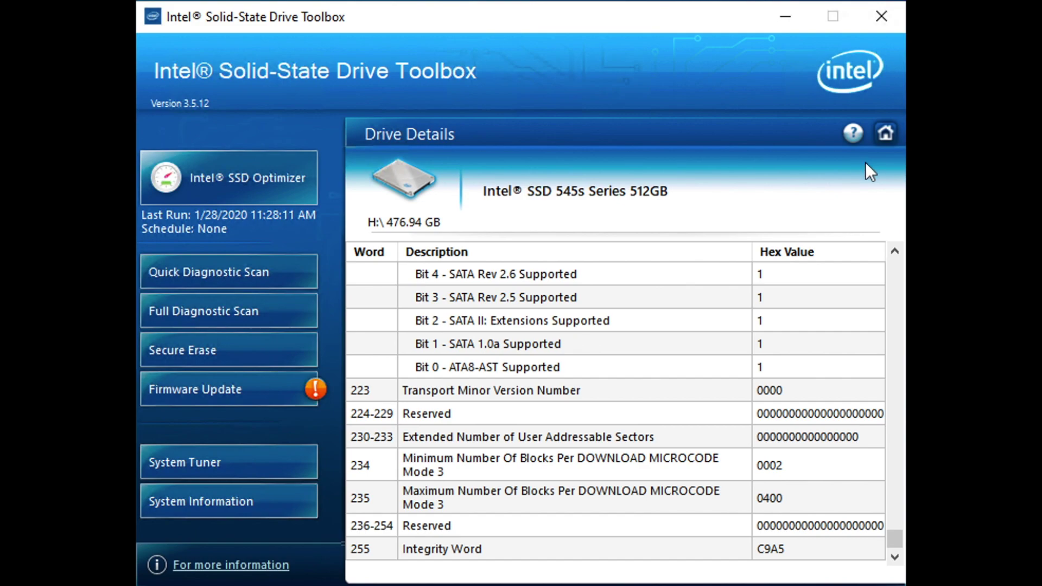
pyautogui.click(886, 135)
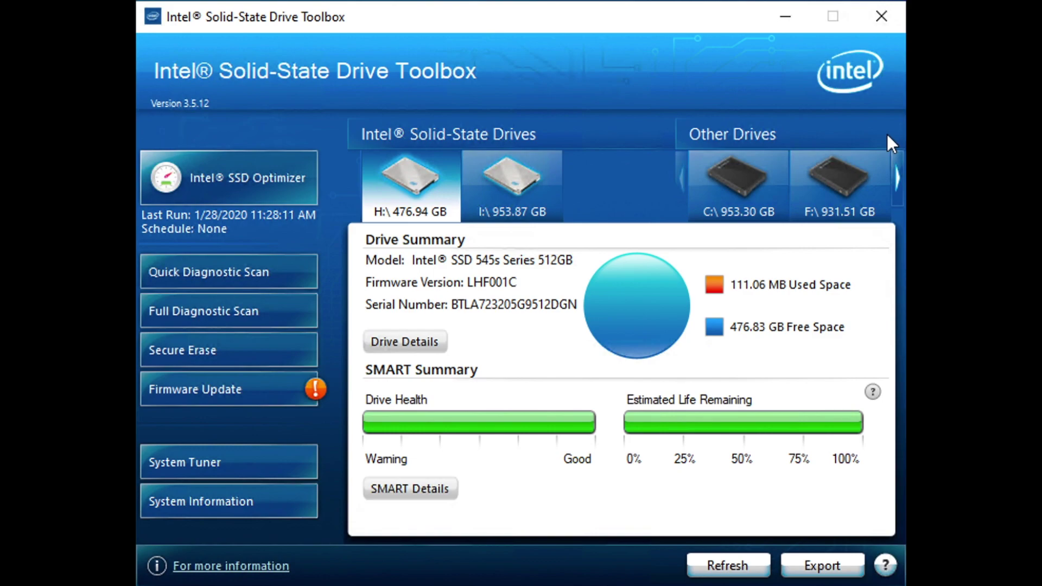
pyautogui.click(433, 501)
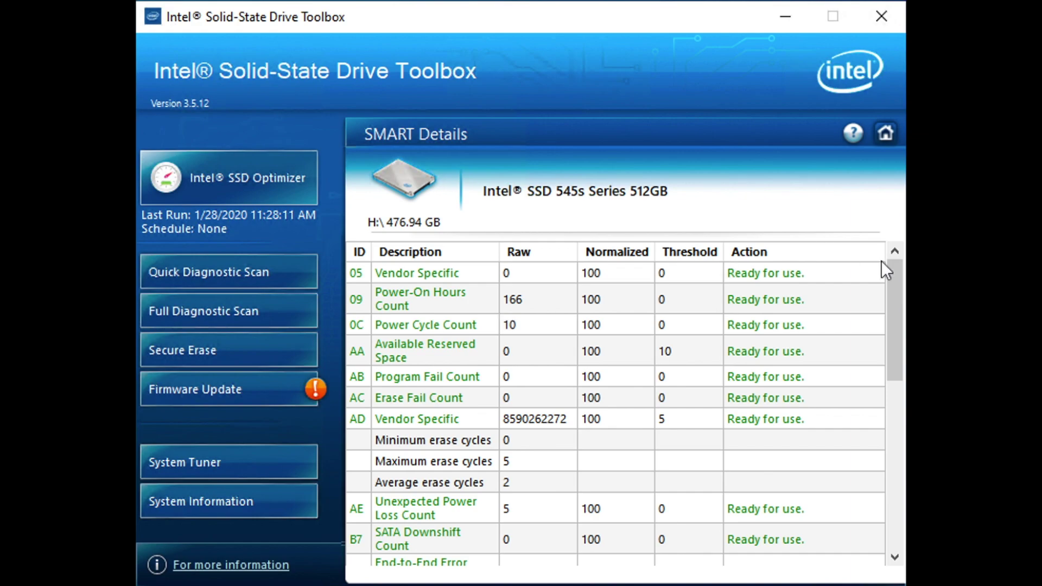
pyautogui.moveTo(896, 281); pyautogui.dragTo(895, 448)
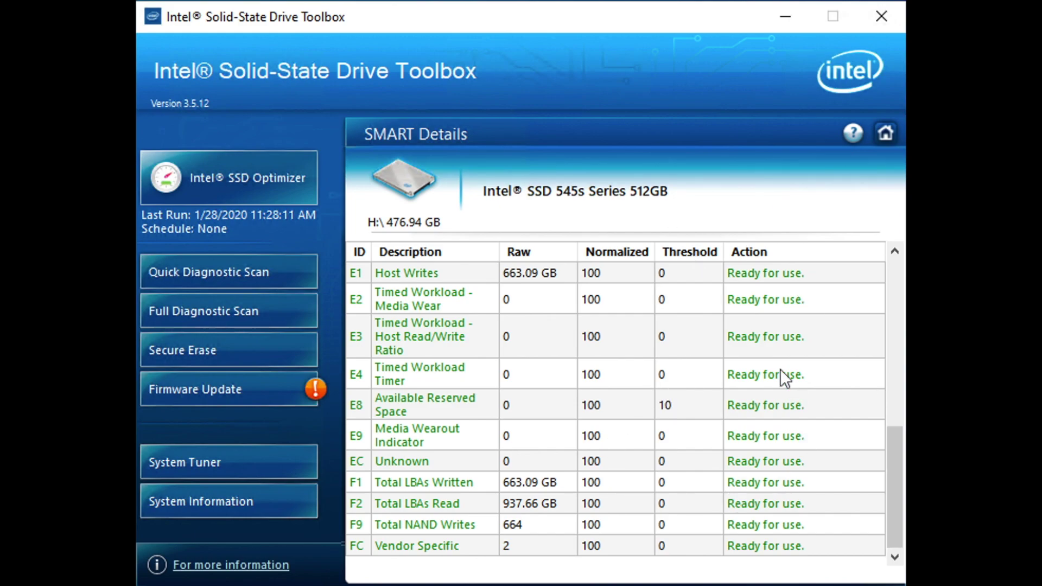
pyautogui.click(885, 133)
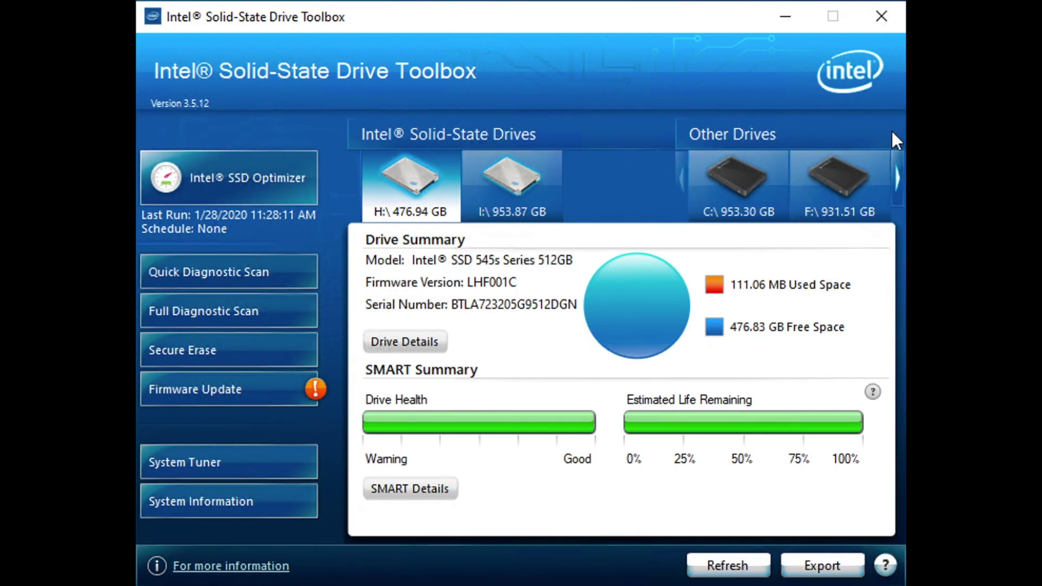
# Open the SSD Optimizer for H:\ and look at its scheduling options
pyautogui.click(254, 183)
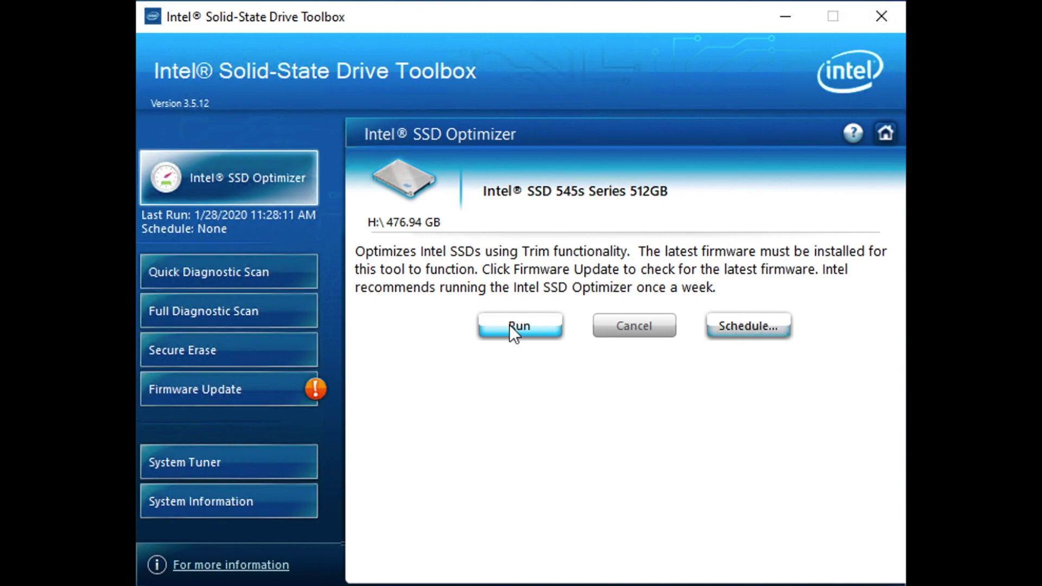
pyautogui.click(749, 324)
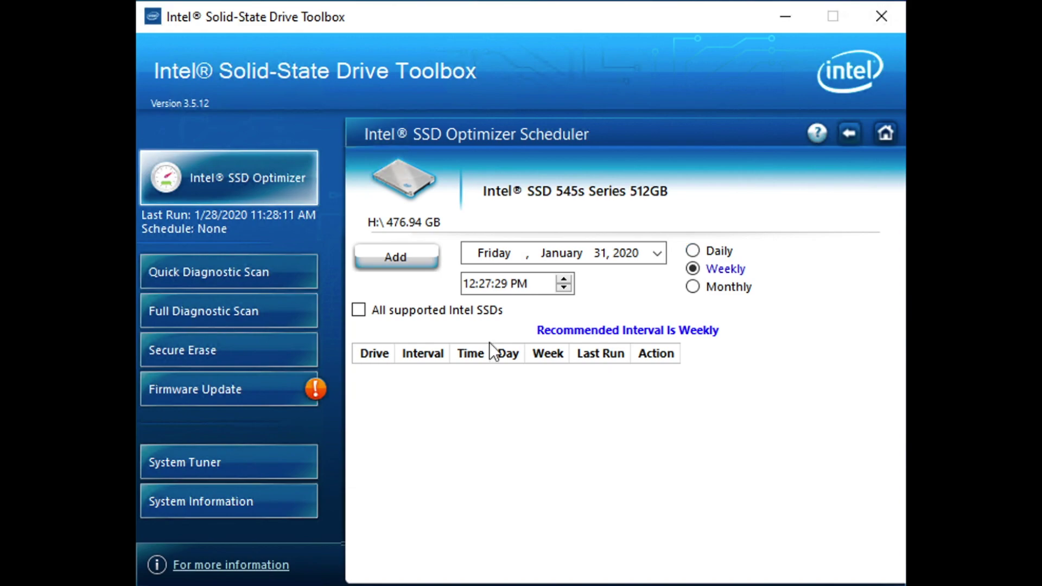
pyautogui.click(276, 179)
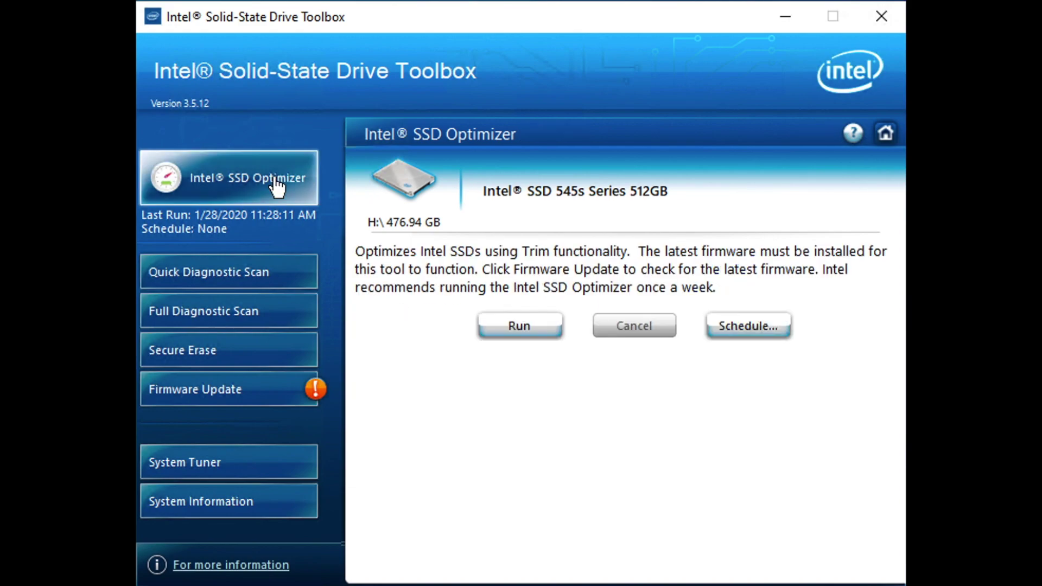
# Run the SSD Optimizer on H:\ past the duration warning and confirm it completed successfully at 100%
pyautogui.click(518, 325)
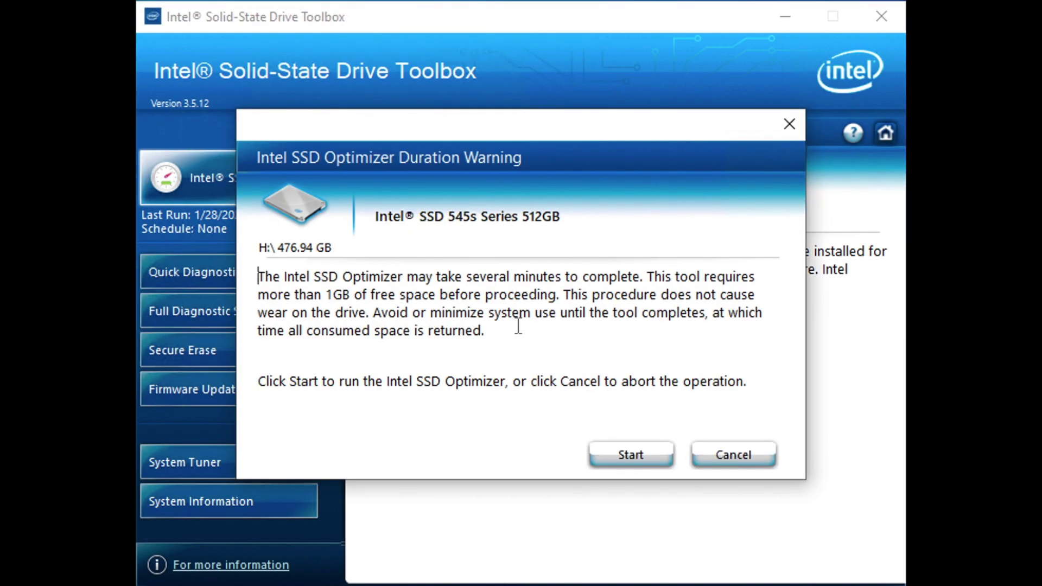
pyautogui.click(636, 455)
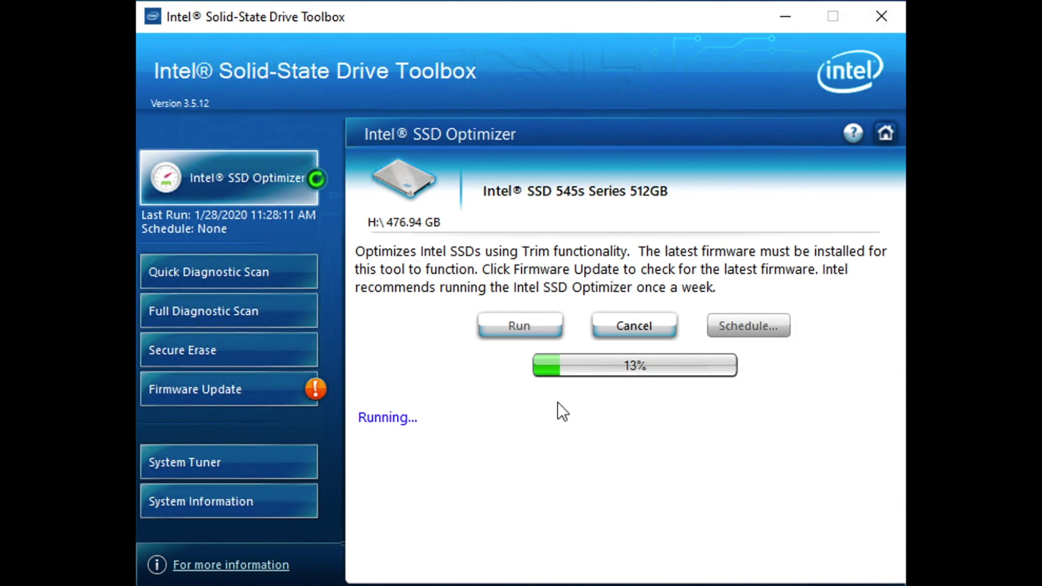
pyautogui.click(224, 286)
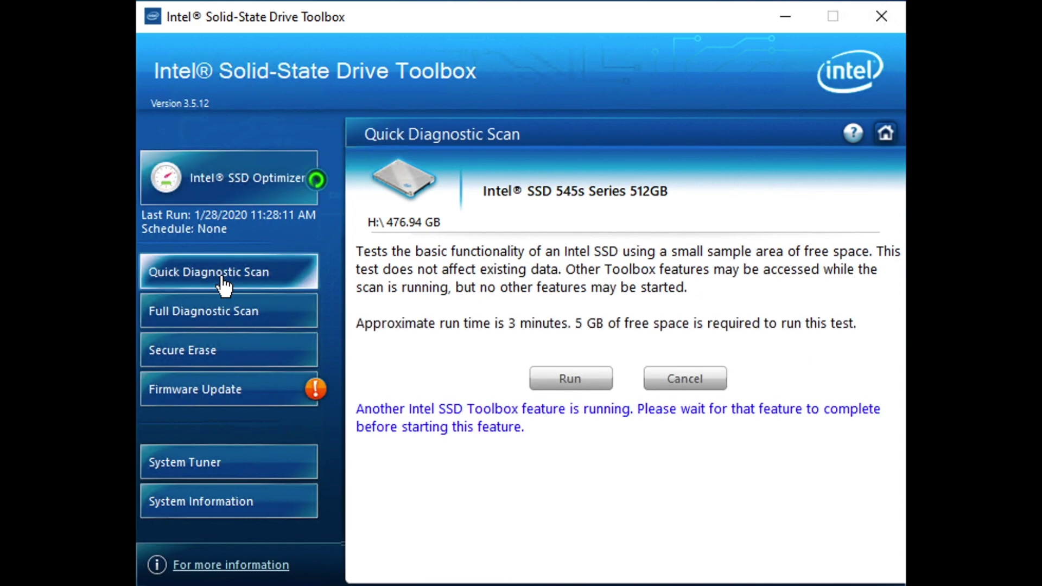
pyautogui.click(237, 203)
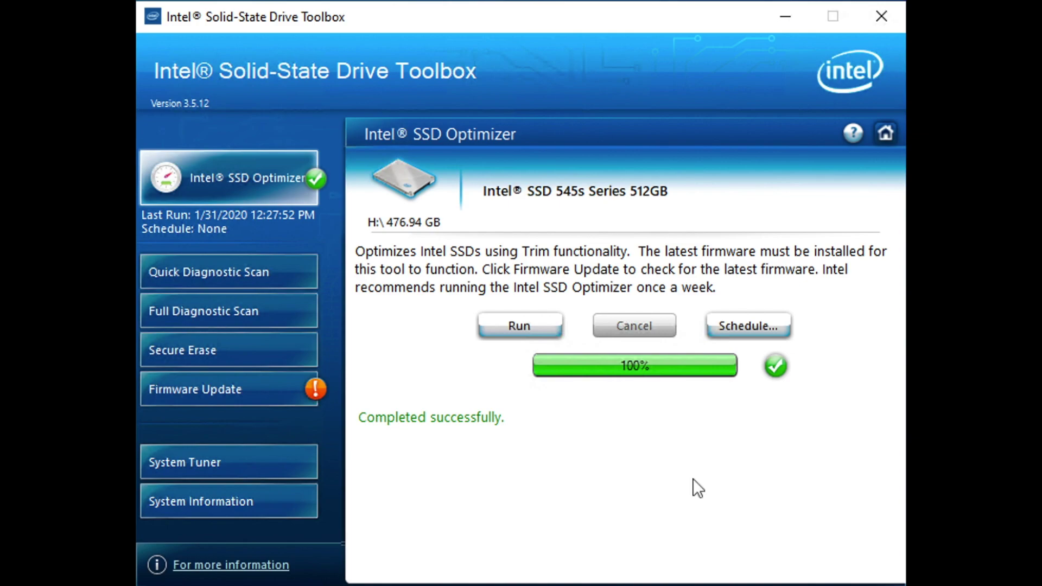
# Start a Quick Diagnostic Scan on H:\, cancel it during the Read Scan, and view Full Diagnostic Scan
pyautogui.click(259, 279)
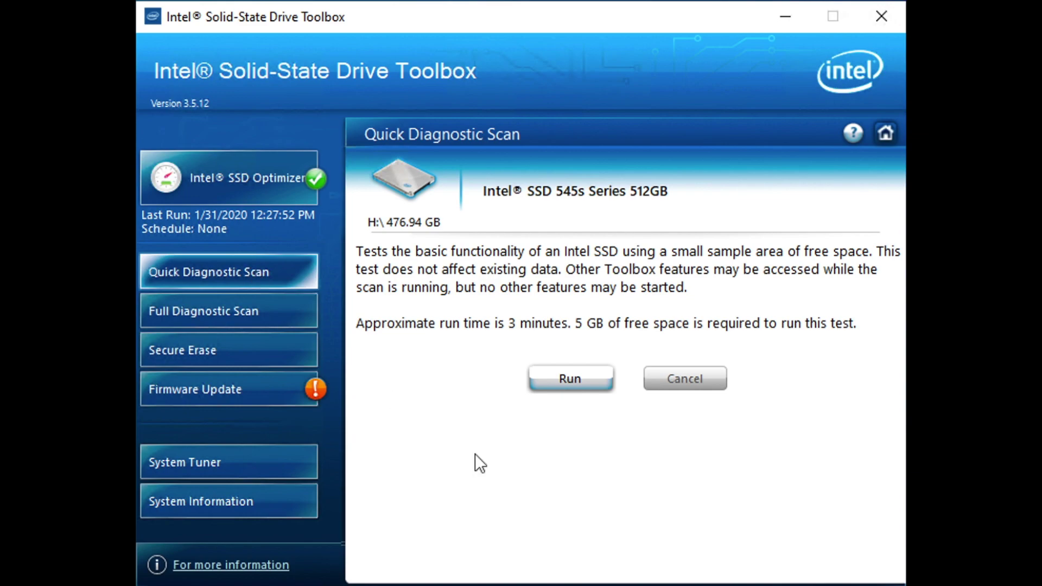
pyautogui.click(577, 380)
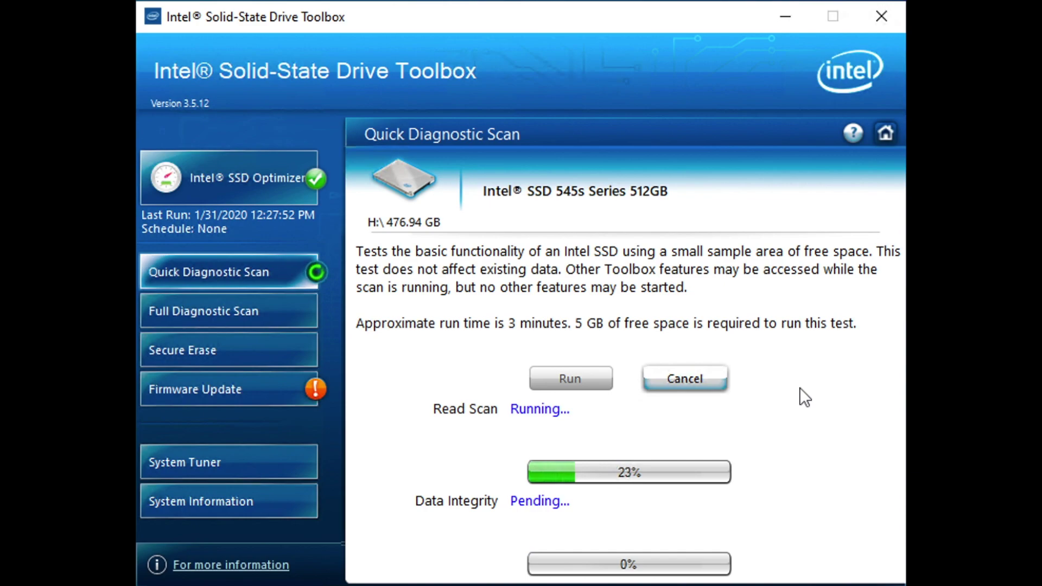
pyautogui.click(698, 372)
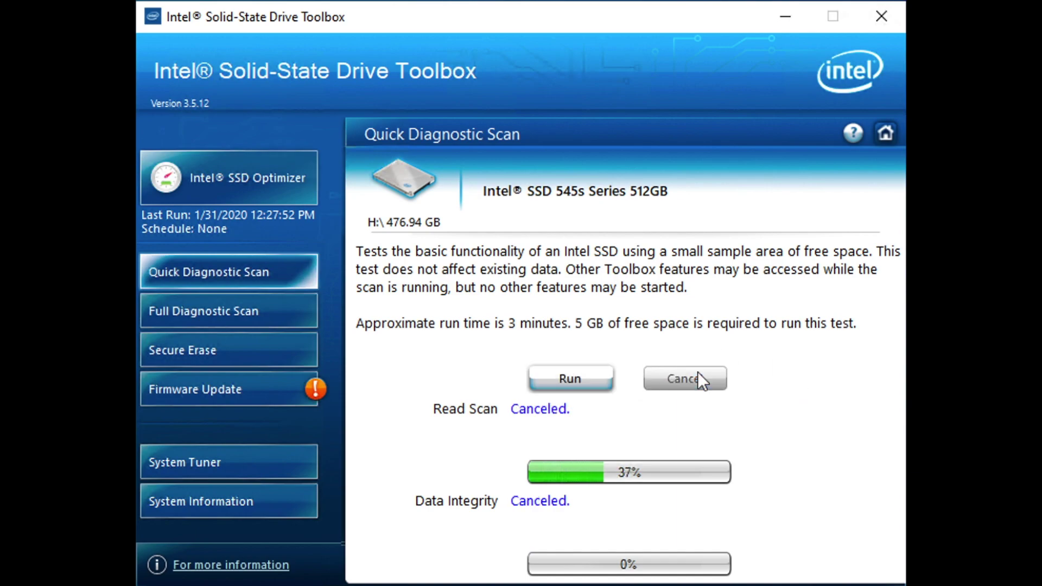
pyautogui.click(220, 312)
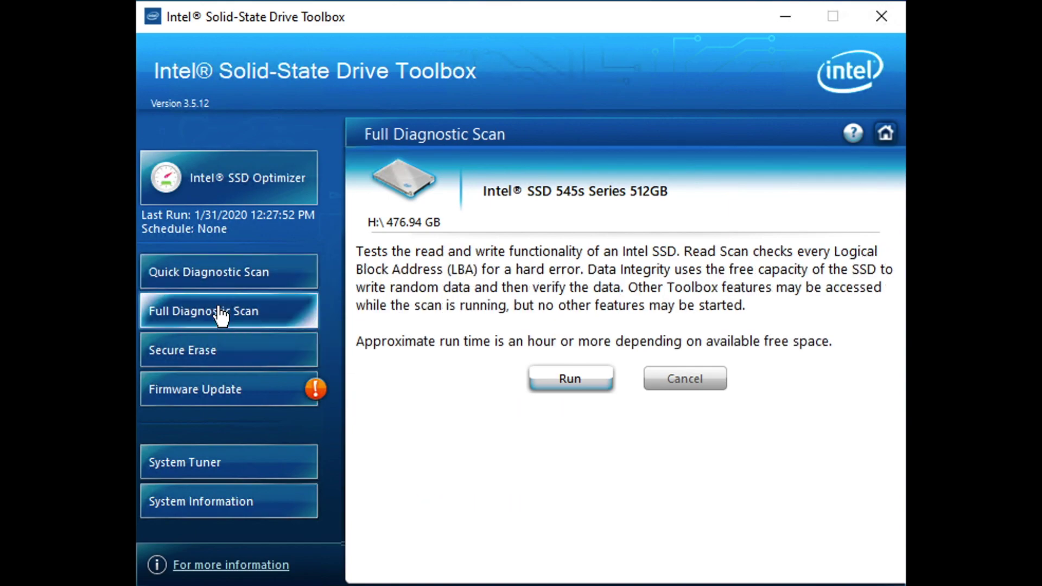
# Read the Secure Erase partition warning, then view the Firmware Update page offering LHF004C
pyautogui.click(231, 360)
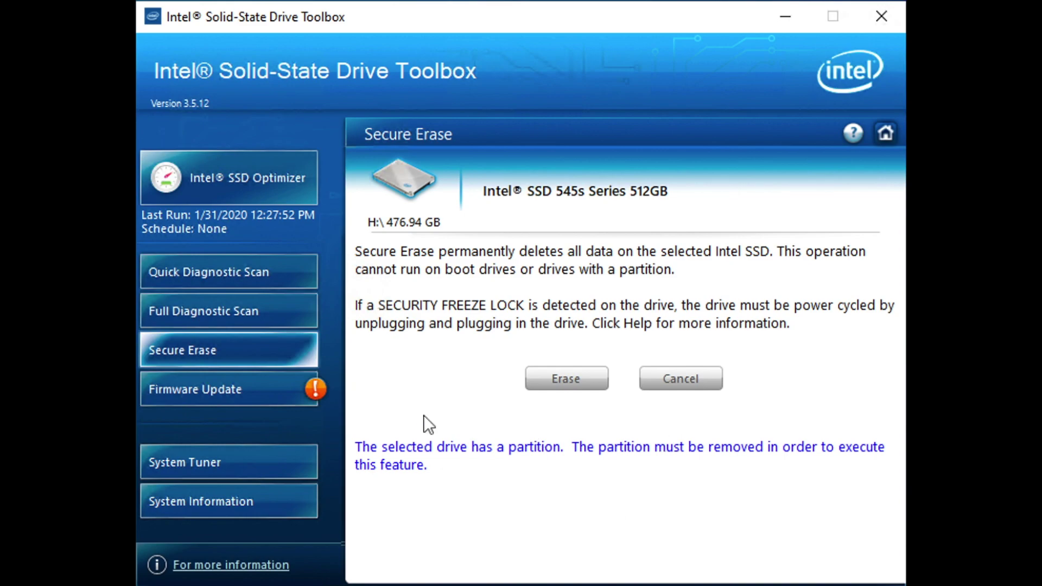
pyautogui.click(235, 391)
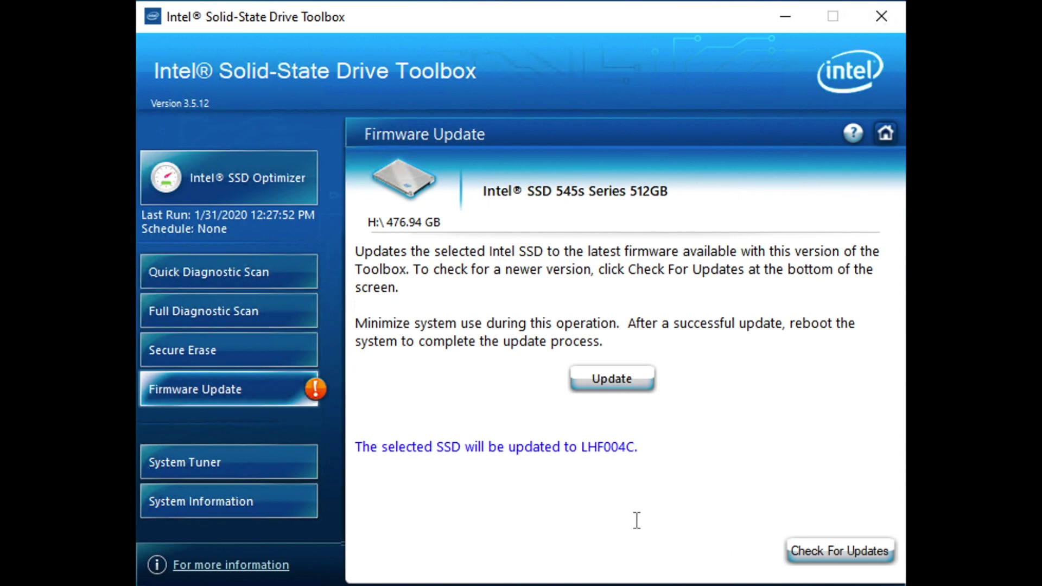
# Check the System Tuner status and scroll through System Information, then return to the H: summary
pyautogui.click(229, 464)
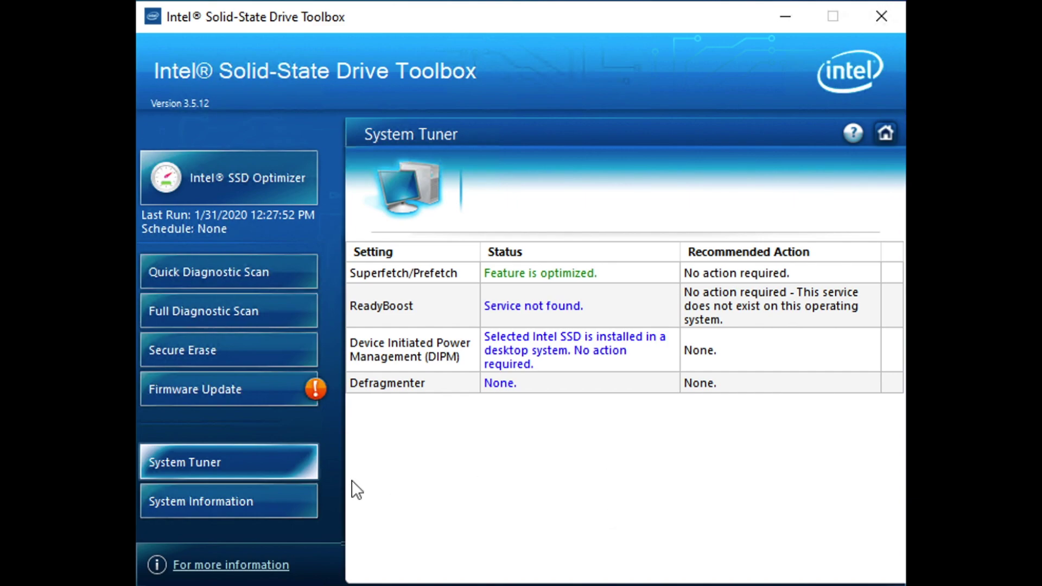
pyautogui.click(230, 506)
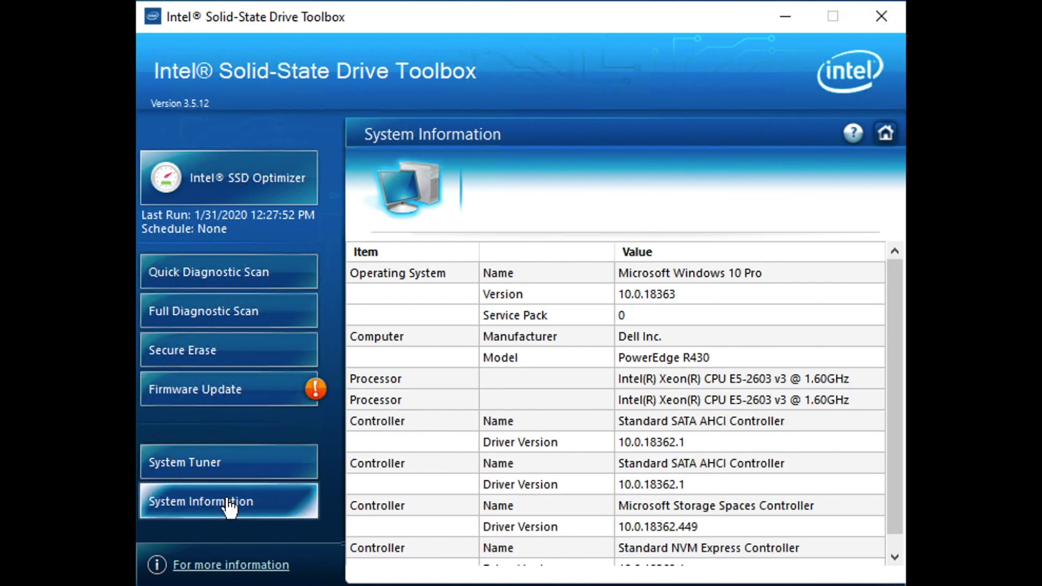
pyautogui.moveTo(890, 328); pyautogui.dragTo(893, 362)
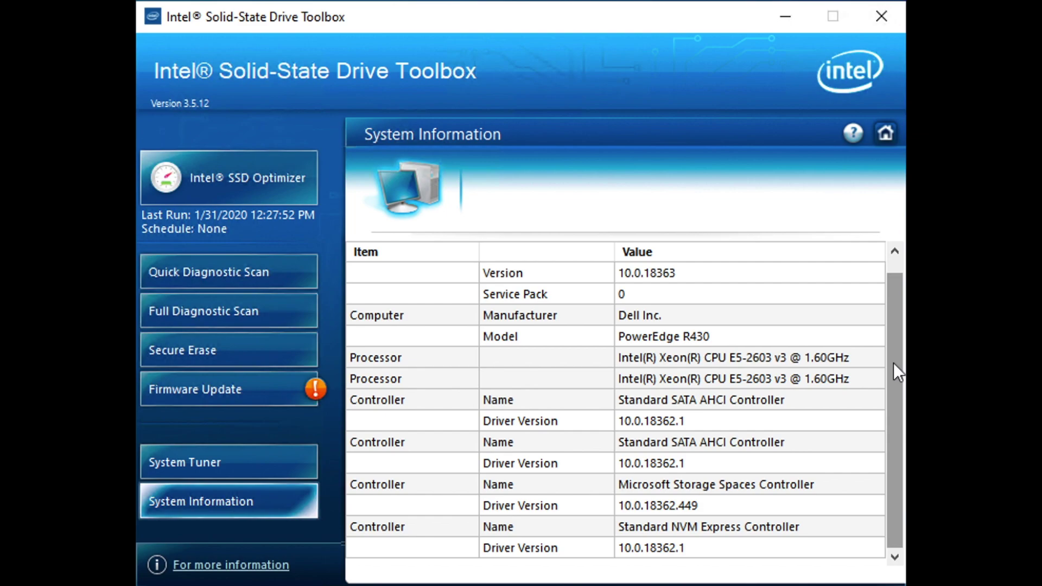
pyautogui.moveTo(893, 362); pyautogui.dragTo(878, 295)
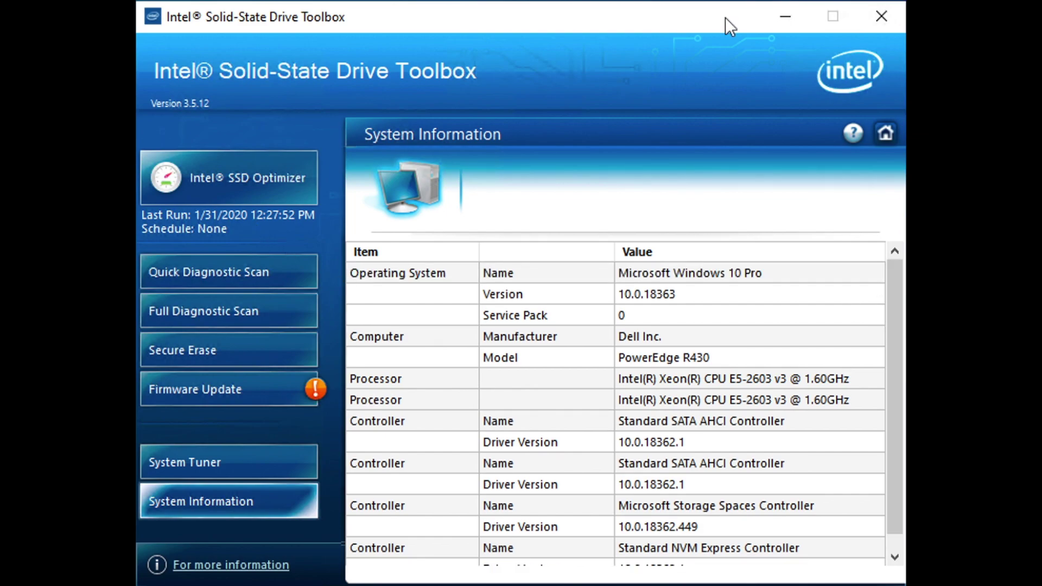
pyautogui.click(886, 132)
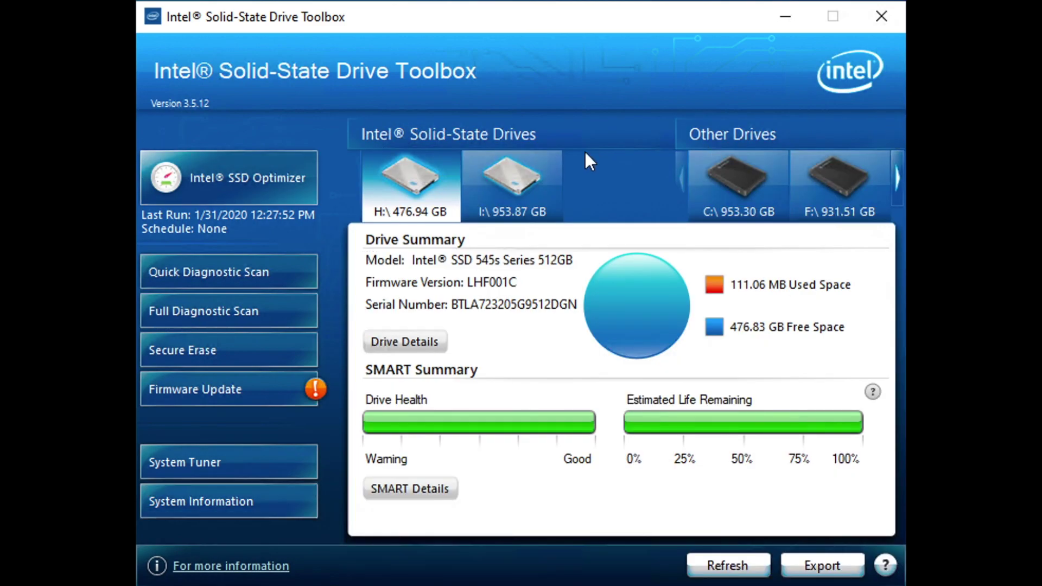
# Open the SSD Optimizer for the I:\ 953.87 GB drive and select its clear-cache description
pyautogui.click(517, 185)
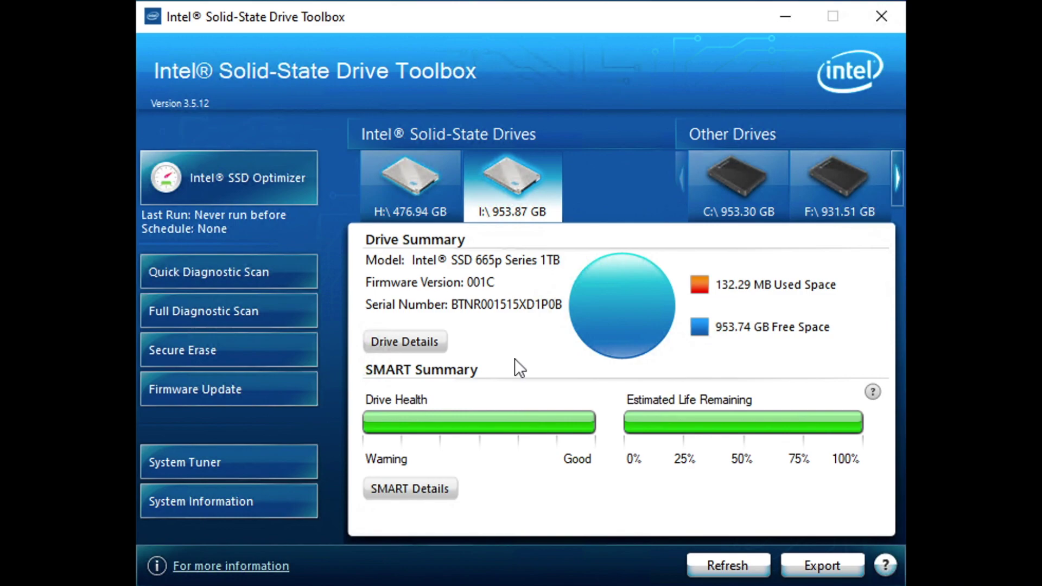
pyautogui.click(256, 181)
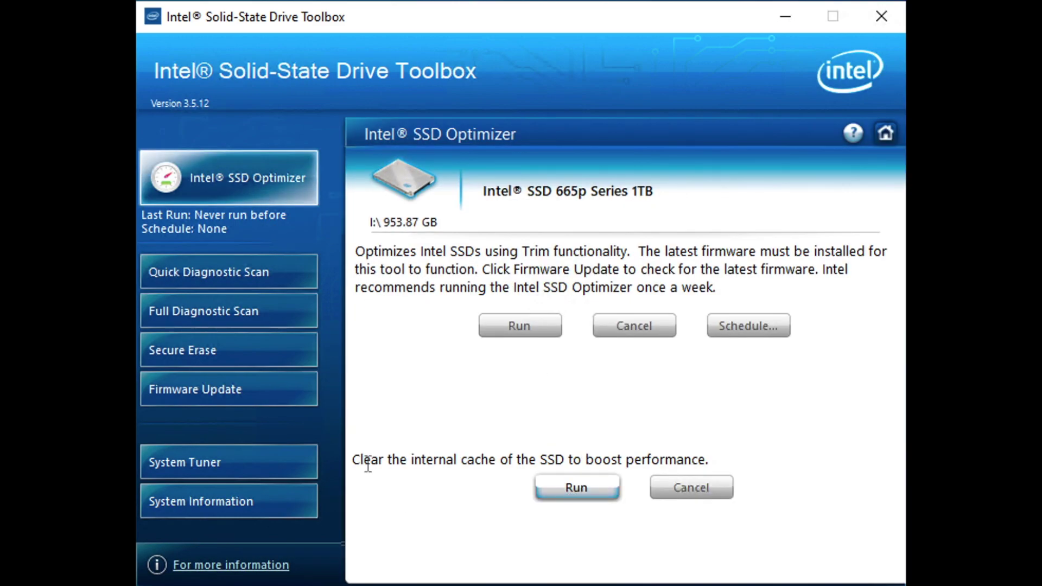
pyautogui.moveTo(362, 459); pyautogui.dragTo(720, 459)
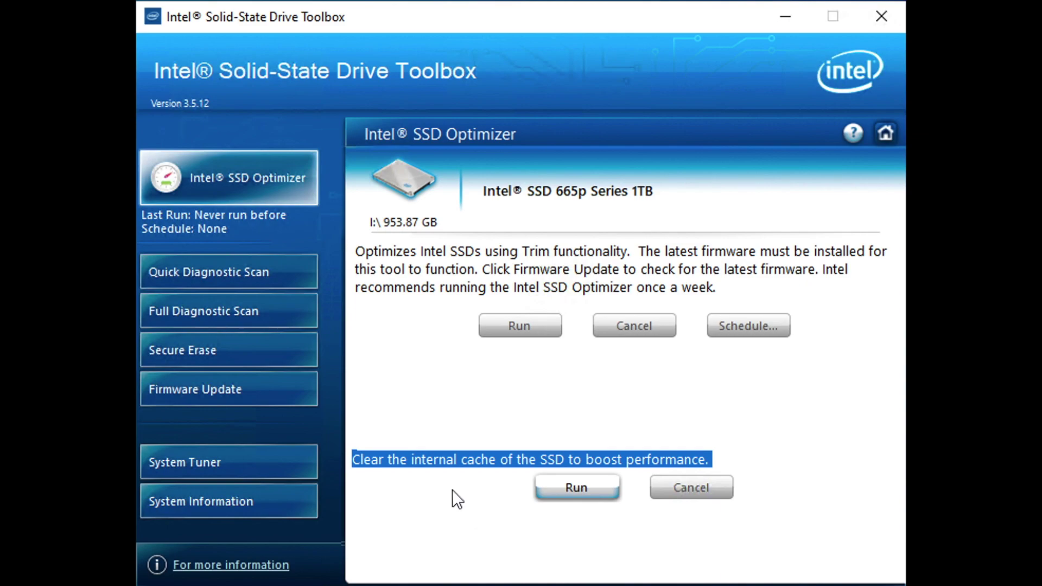
# Clear the selection of the clear-cache description text
pyautogui.click(424, 450)
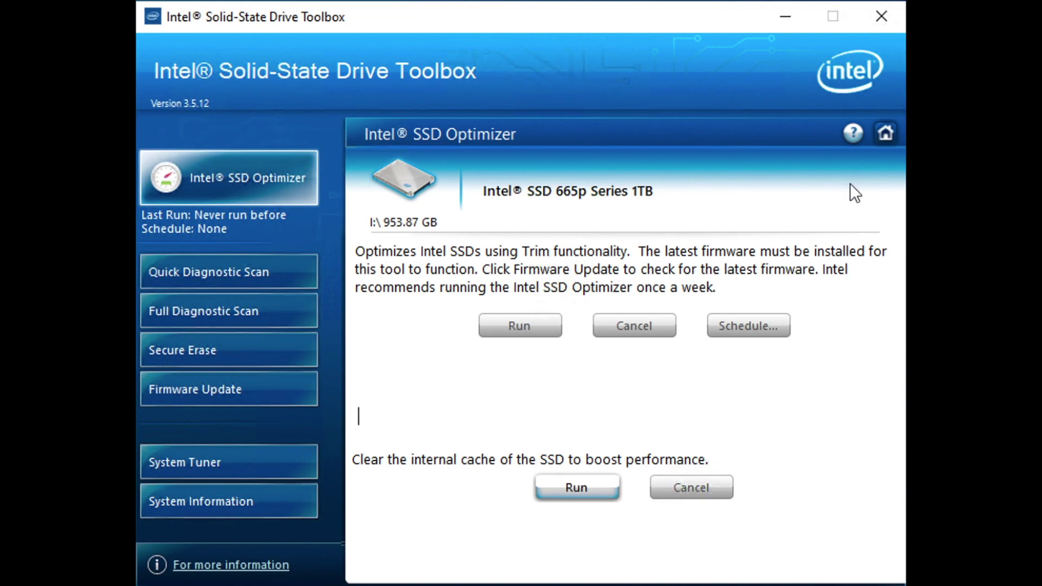
# Update the H: 512GB drive's firmware to LHF004C, confirming the backup warning
pyautogui.click(883, 137)
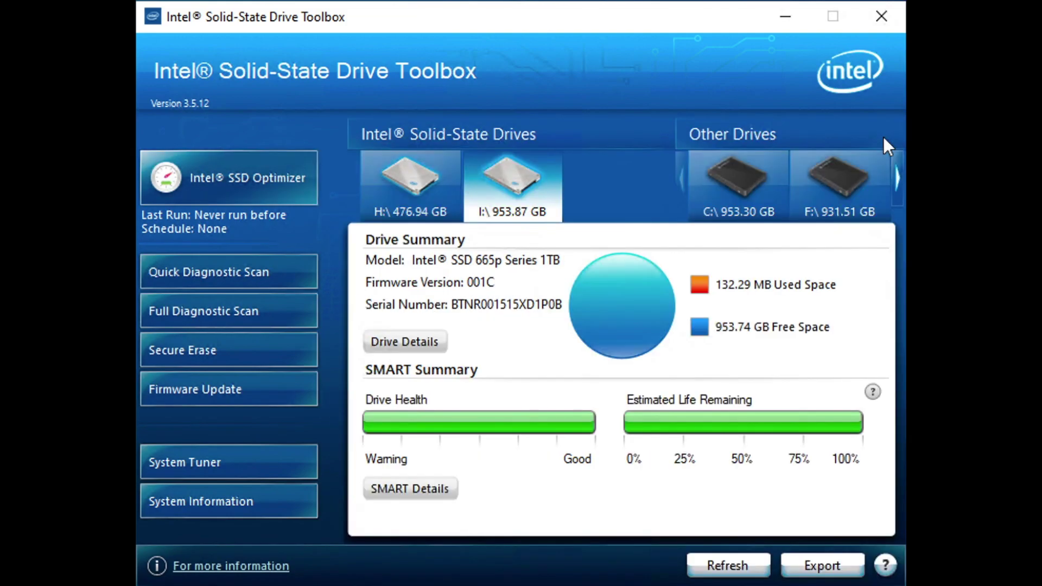
pyautogui.click(402, 171)
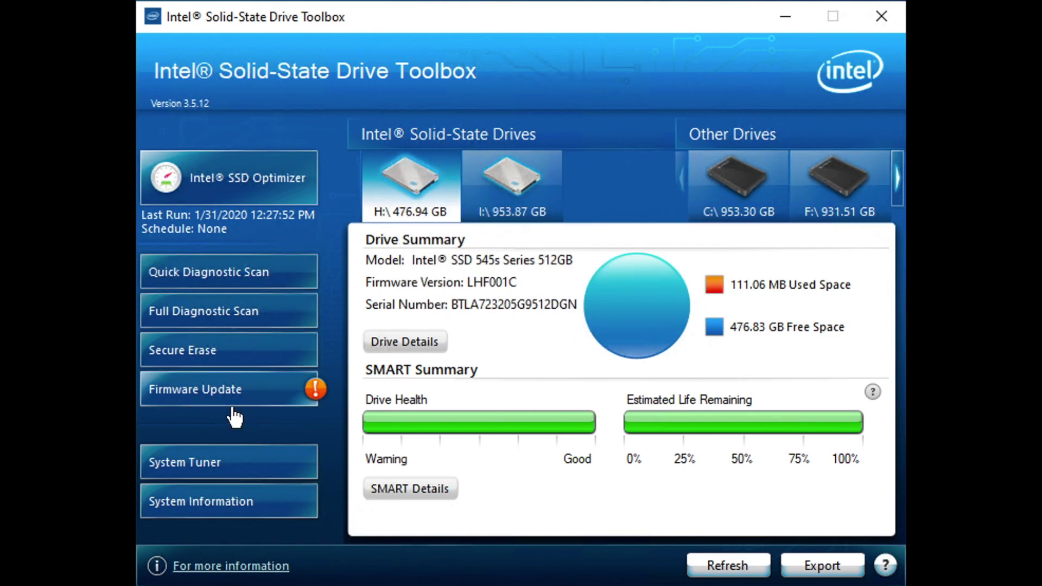
pyautogui.click(228, 402)
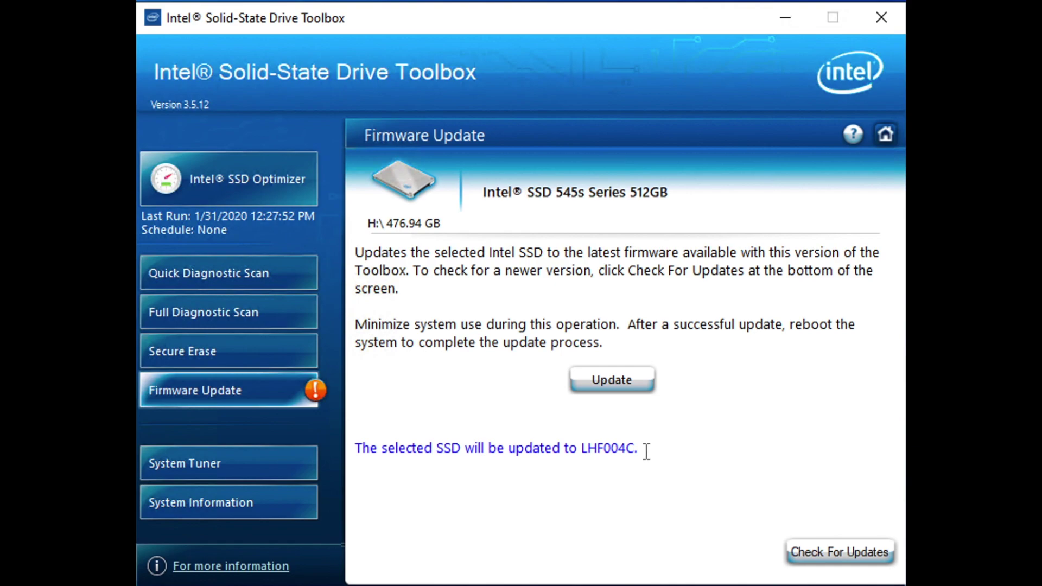
pyautogui.click(619, 380)
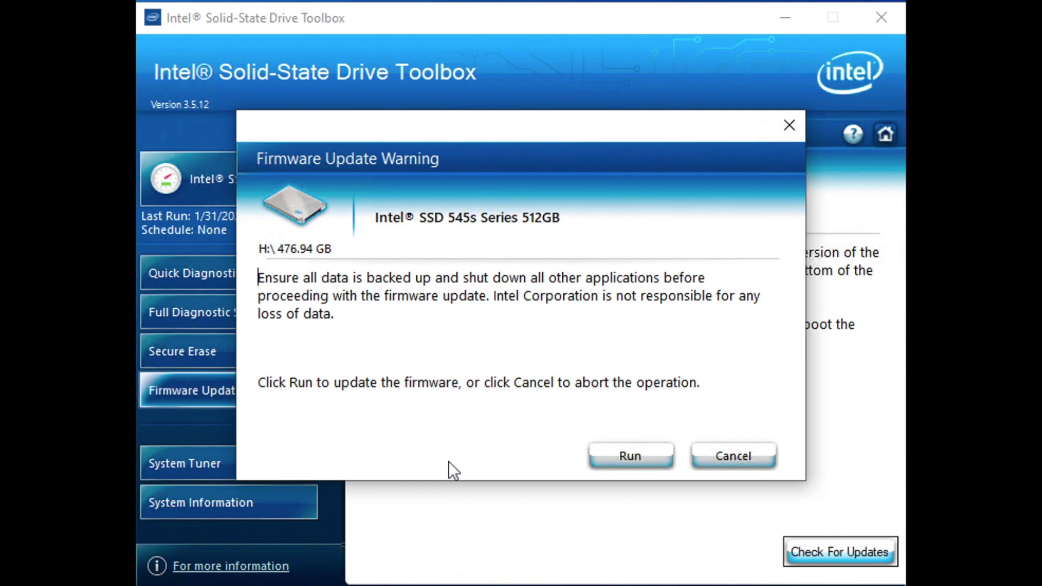
pyautogui.click(607, 455)
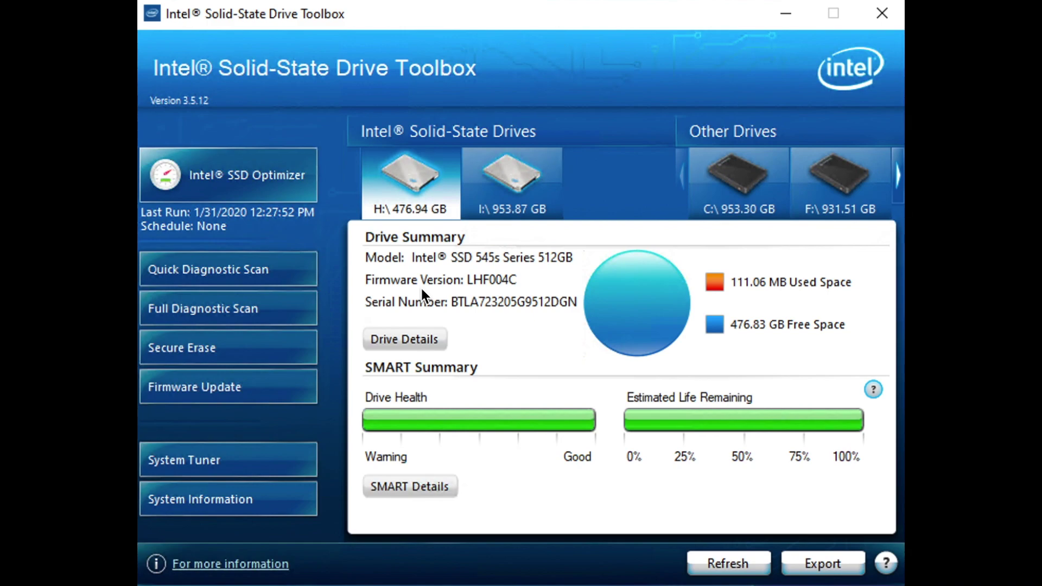
# Recheck the H: drive's firmware status, now current at LHF004C
pyautogui.click(238, 389)
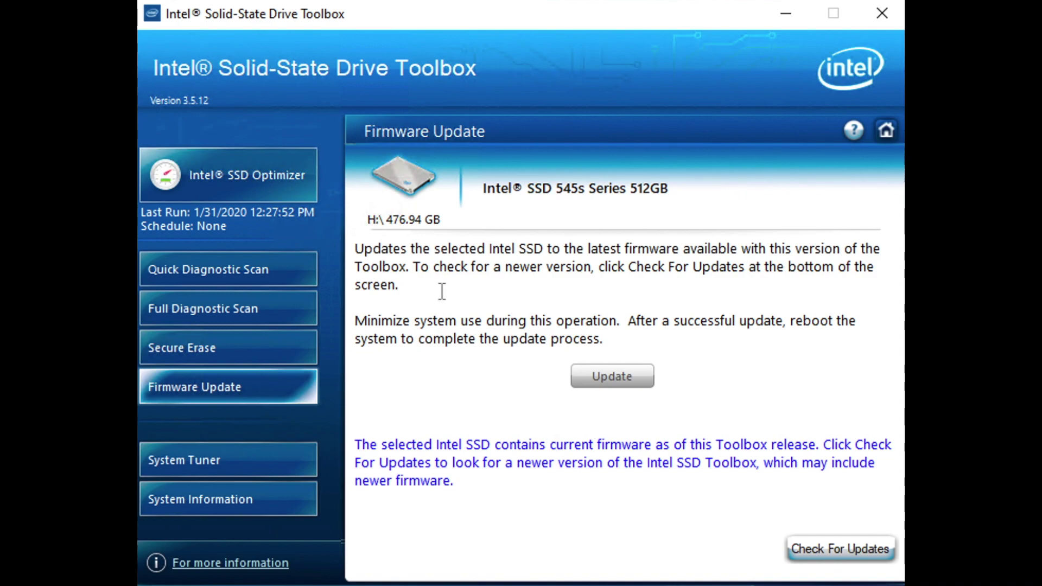
# Rerun the SSD Optimizer on H: past the duration warning, then return to the drive overview
pyautogui.click(243, 181)
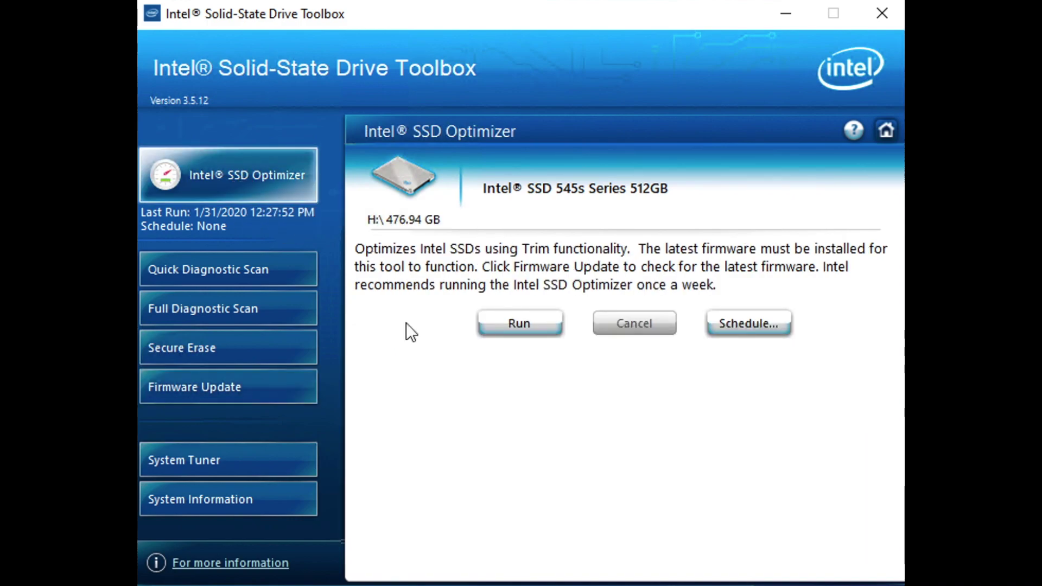
pyautogui.click(513, 322)
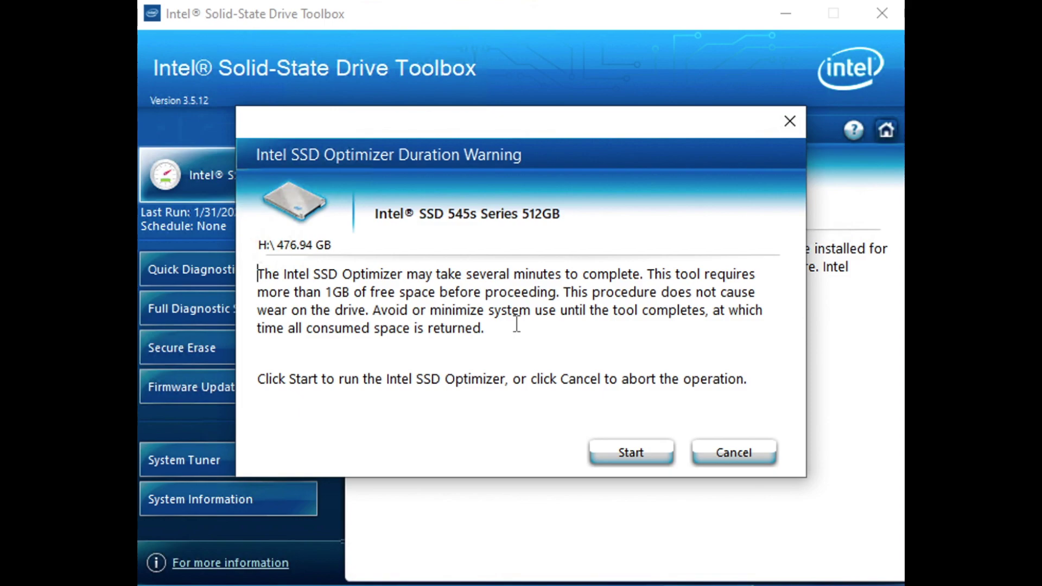
pyautogui.click(629, 449)
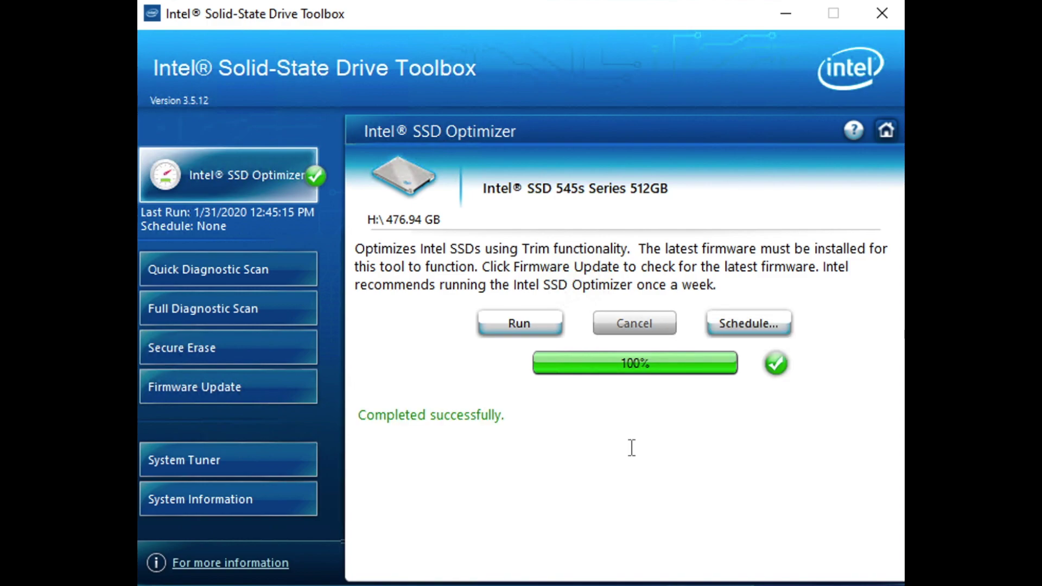
pyautogui.click(886, 131)
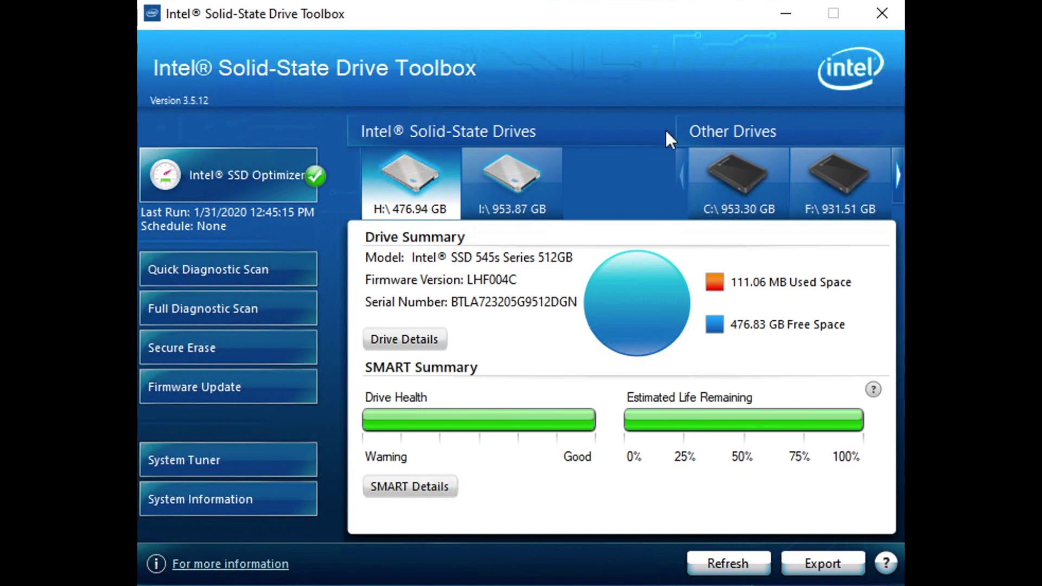